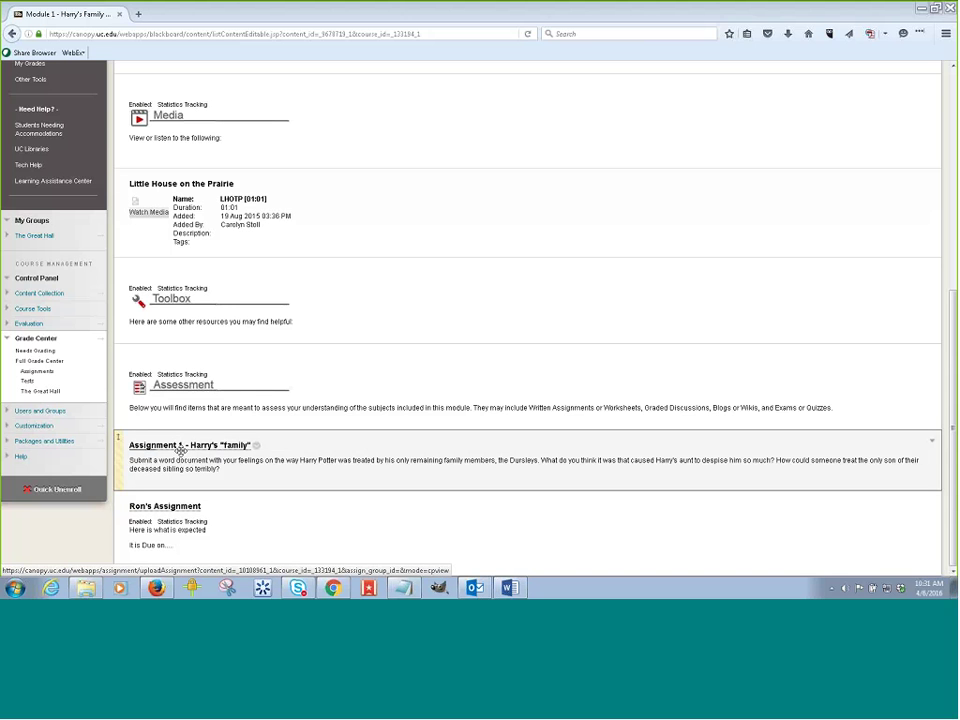
Open the Assignment 1 - Harry's "family" link under Assessment on the Module 1 page.
{"action": "left_click", "coordinate": [192, 450]}
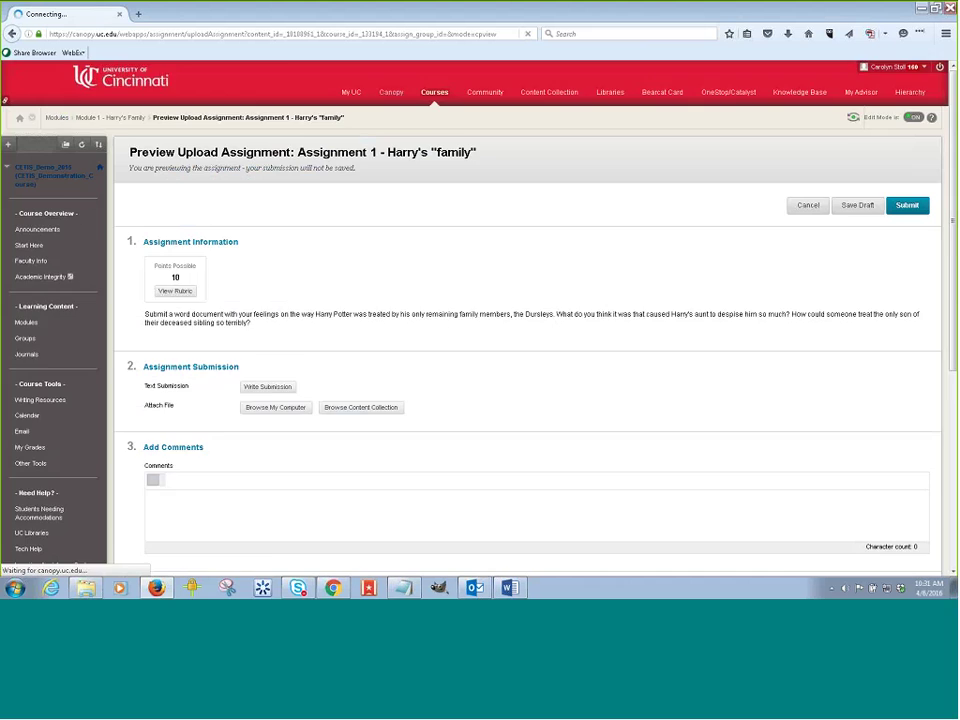
Open Write Submission on the Assignment 1 preview and click into the empty editor.
{"action": "scroll", "coordinate": [519, 363], "scroll_direction": "down", "scroll_amount": 3}
{"action": "scroll", "coordinate": [519, 363], "scroll_direction": "up", "scroll_amount": 2}
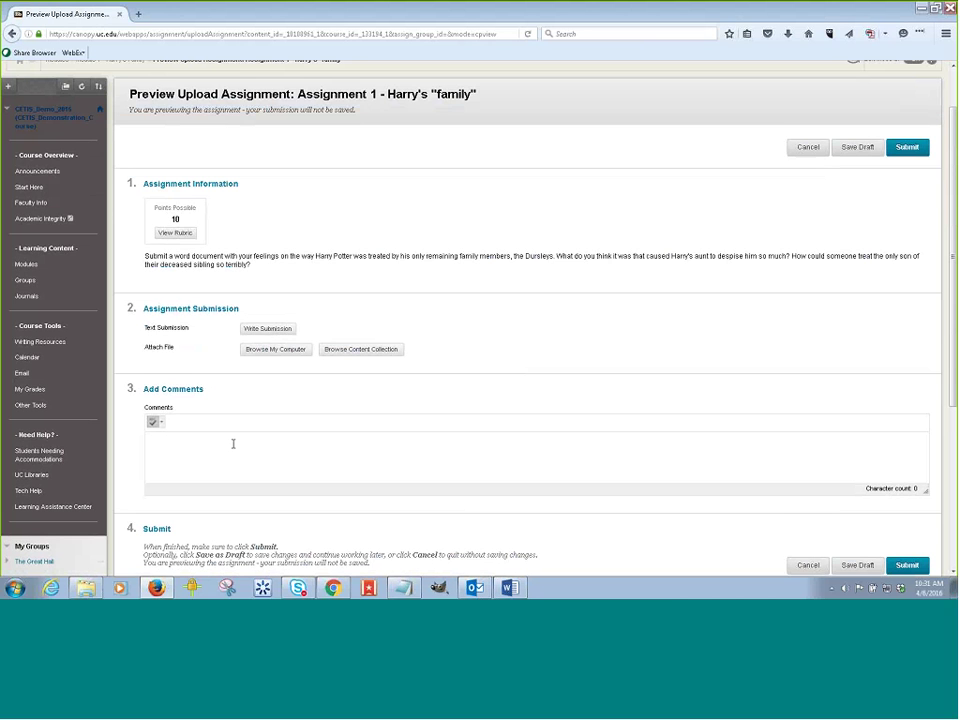
{"action": "scroll", "coordinate": [321, 450], "scroll_direction": "down", "scroll_amount": 1}
{"action": "scroll", "coordinate": [259, 394], "scroll_direction": "up", "scroll_amount": 3}
{"action": "left_click", "coordinate": [264, 387]}
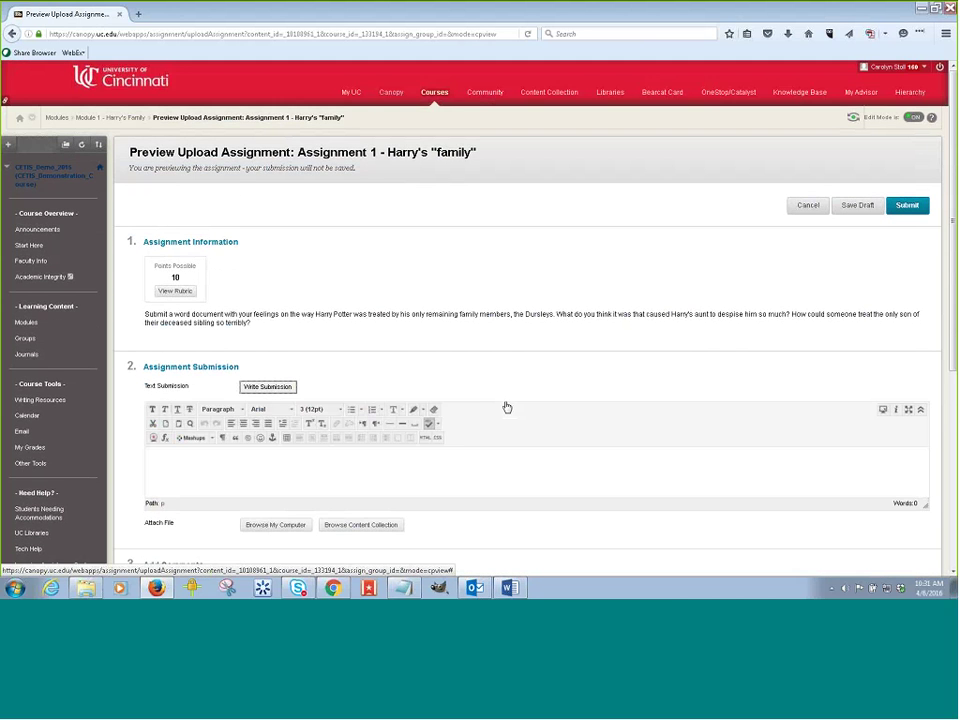
{"action": "scroll", "coordinate": [493, 360], "scroll_direction": "down", "scroll_amount": 2}
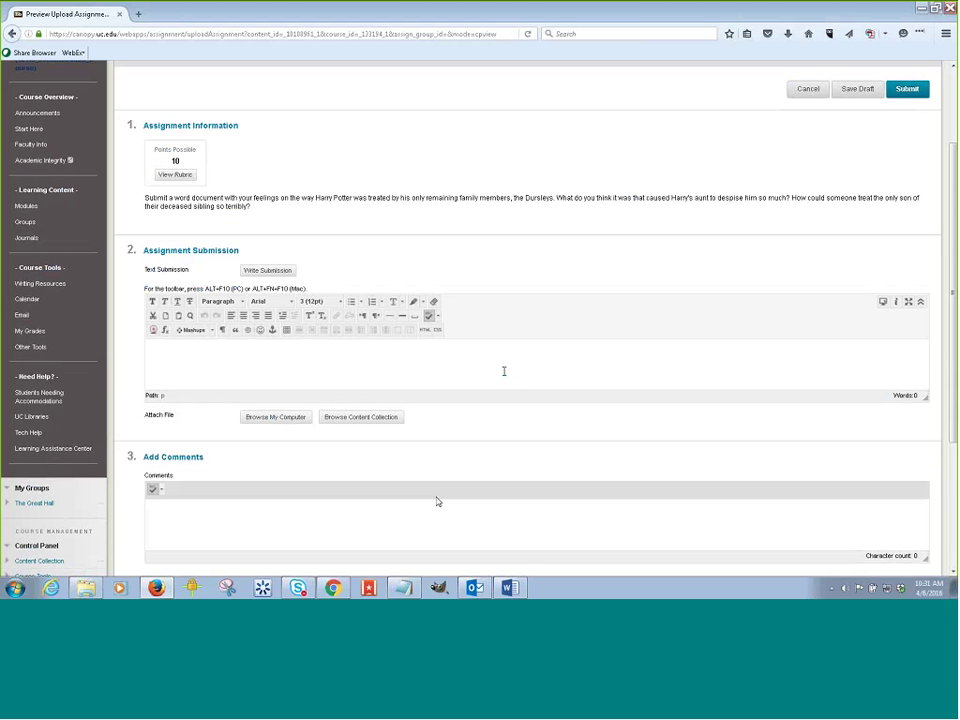
{"action": "left_click", "coordinate": [557, 357]}
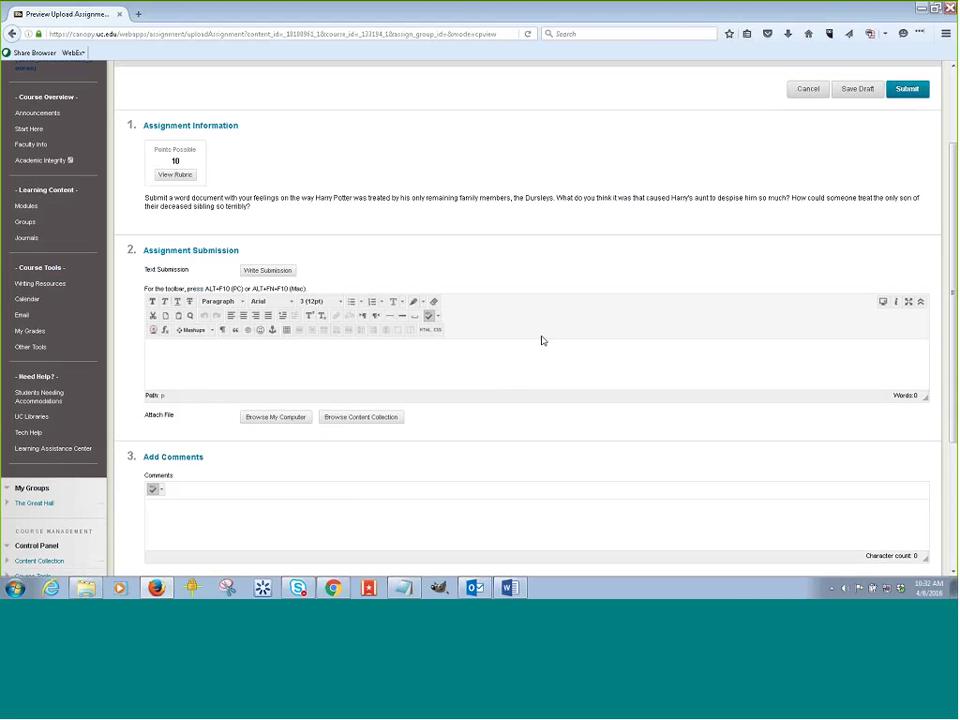
Cancel the Assignment 1 preview and scroll down the Module 1 - Harry's Family page.
{"action": "left_click", "coordinate": [809, 89]}
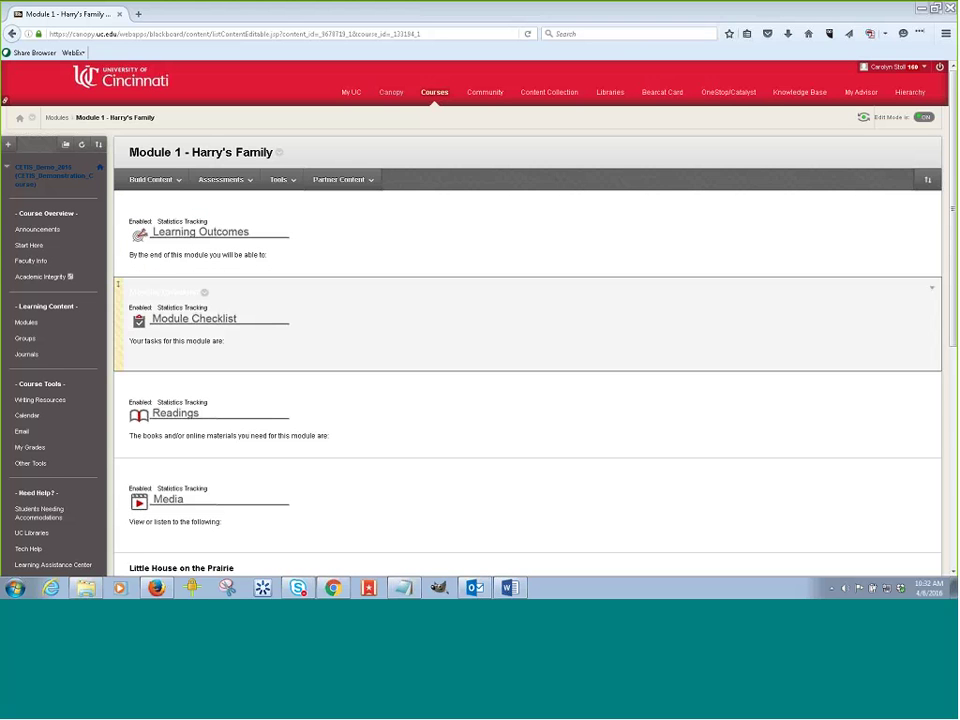
{"action": "scroll", "coordinate": [388, 311], "scroll_direction": "down", "scroll_amount": 5}
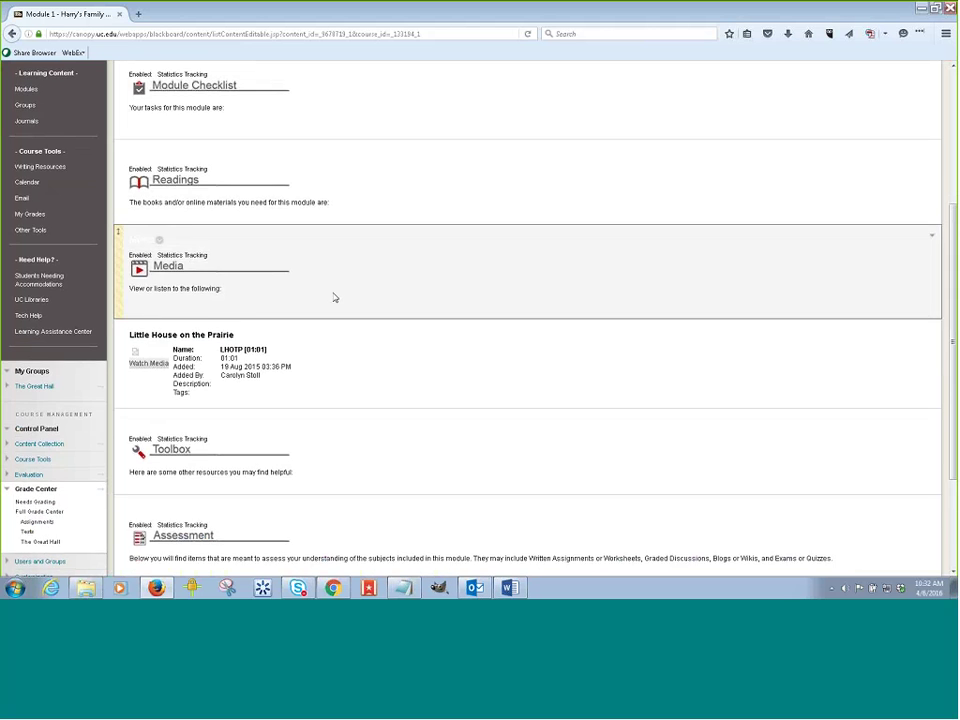
{"action": "scroll", "coordinate": [338, 300], "scroll_direction": "down", "scroll_amount": 3}
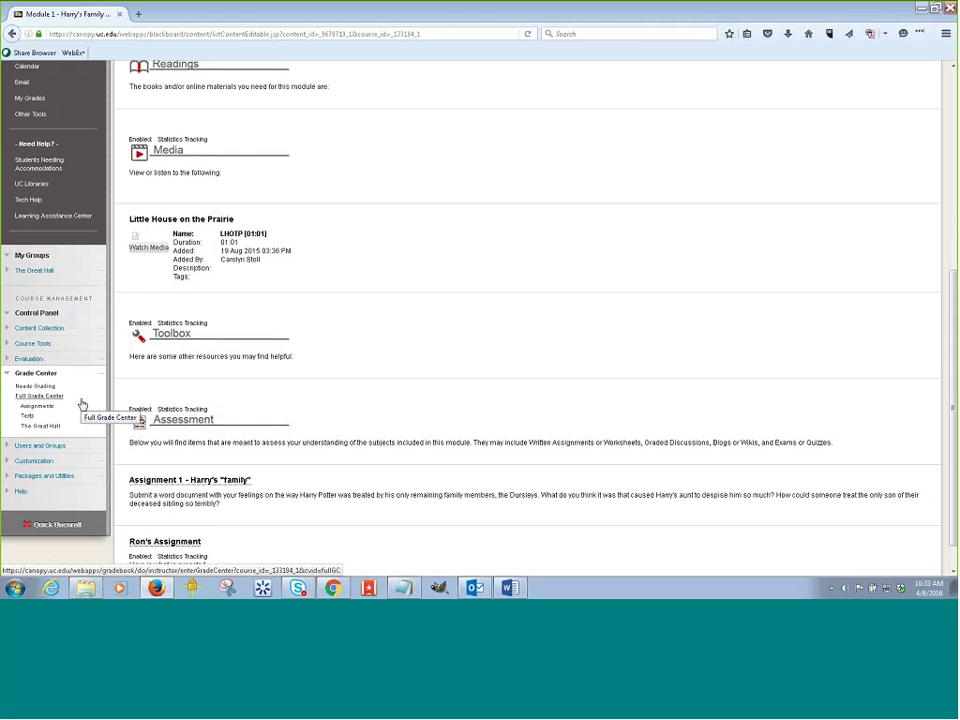
Open Needs Grading to list Module 1 Discussion and Assignment 1 awaiting grades.
{"action": "left_click", "coordinate": [41, 390]}
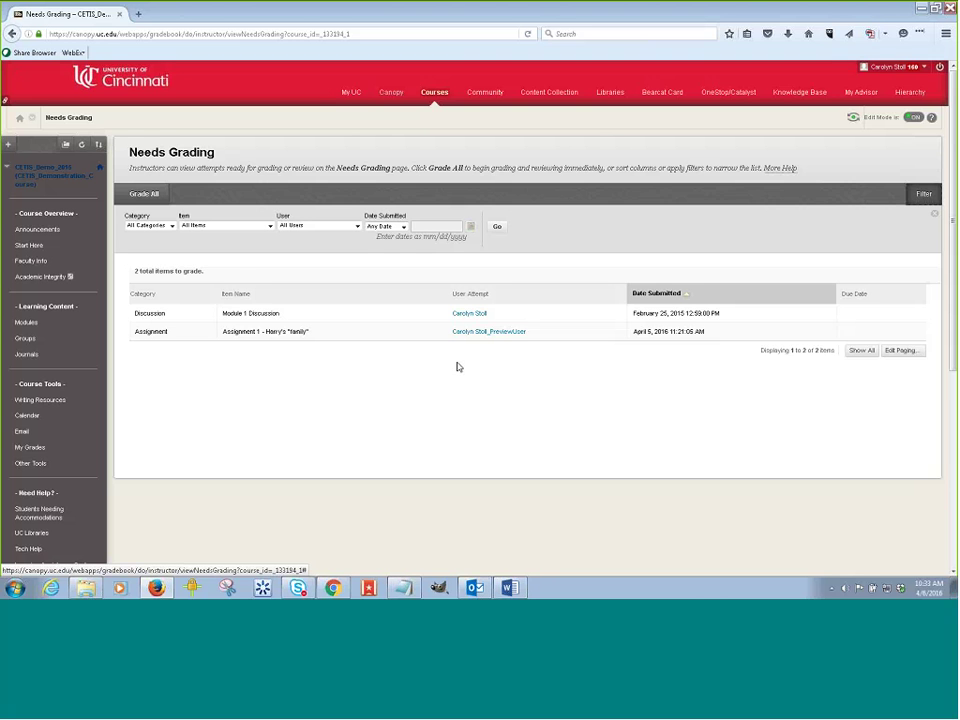
{"action": "scroll", "coordinate": [394, 358], "scroll_direction": "down", "scroll_amount": 3}
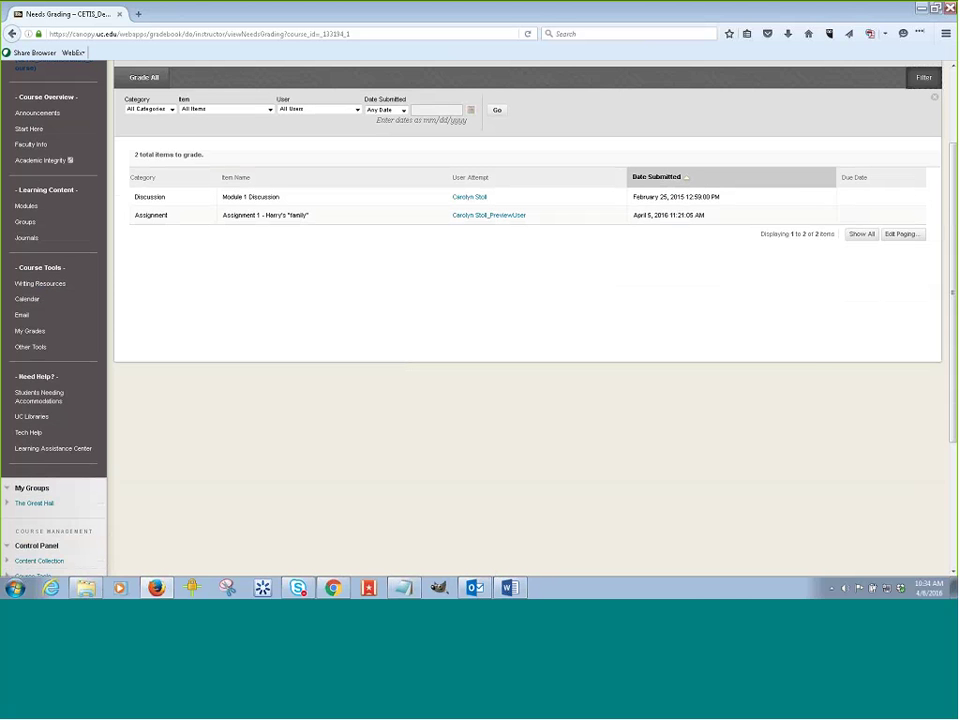
{"action": "scroll", "coordinate": [429, 332], "scroll_direction": "down", "scroll_amount": 3}
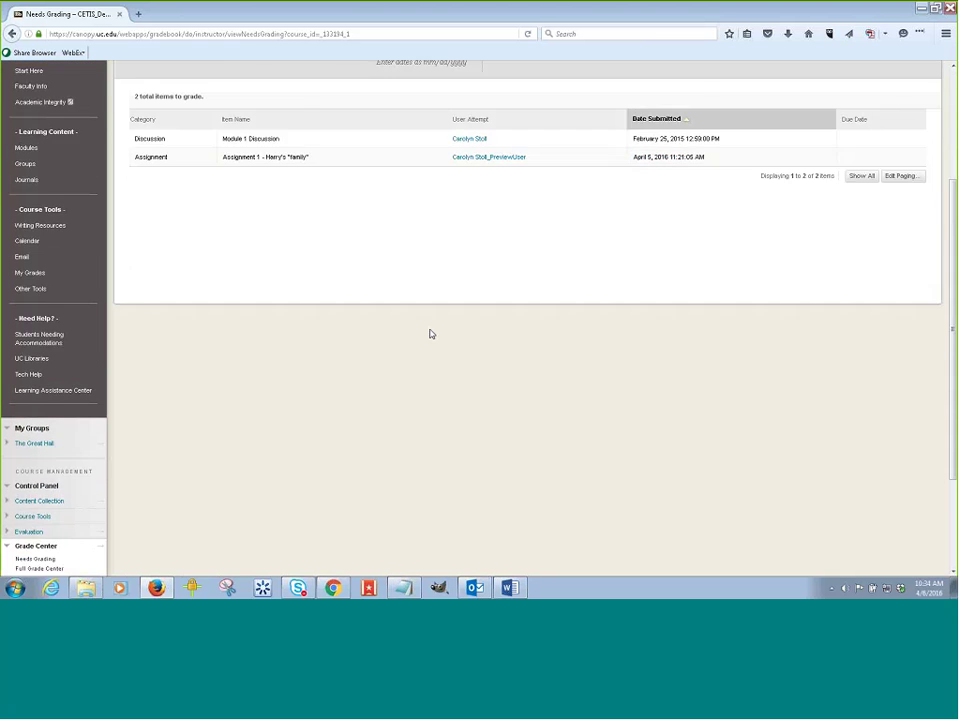
{"action": "scroll", "coordinate": [290, 420], "scroll_direction": "down", "scroll_amount": 1}
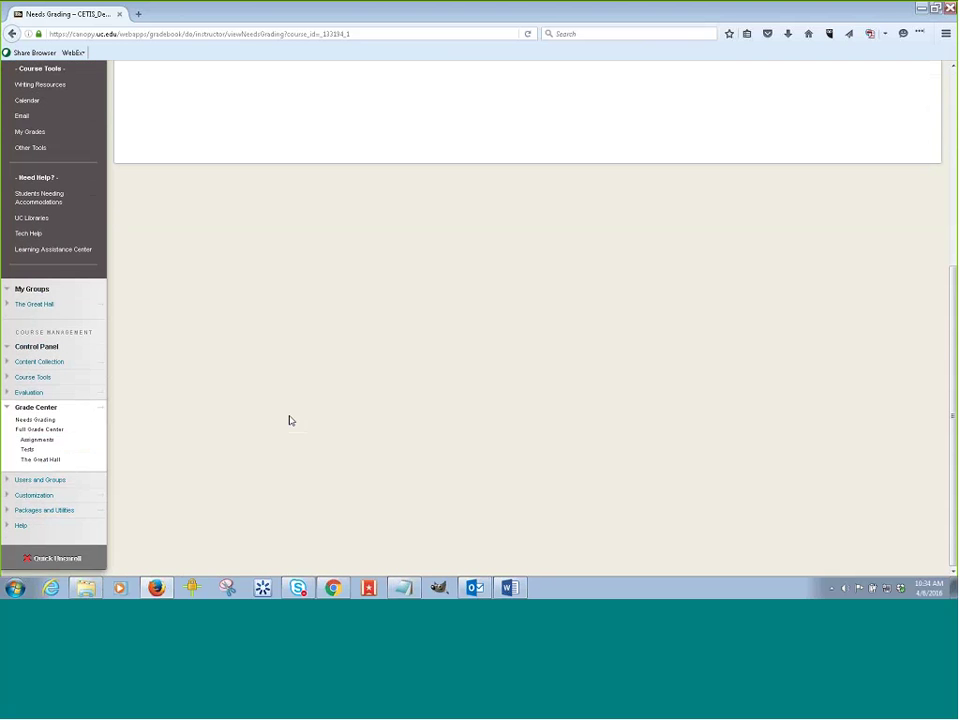
From the Full Grade Center, open the student's Assignment 1 attempt dated 4/5/16 for grading.
{"action": "left_click", "coordinate": [50, 430]}
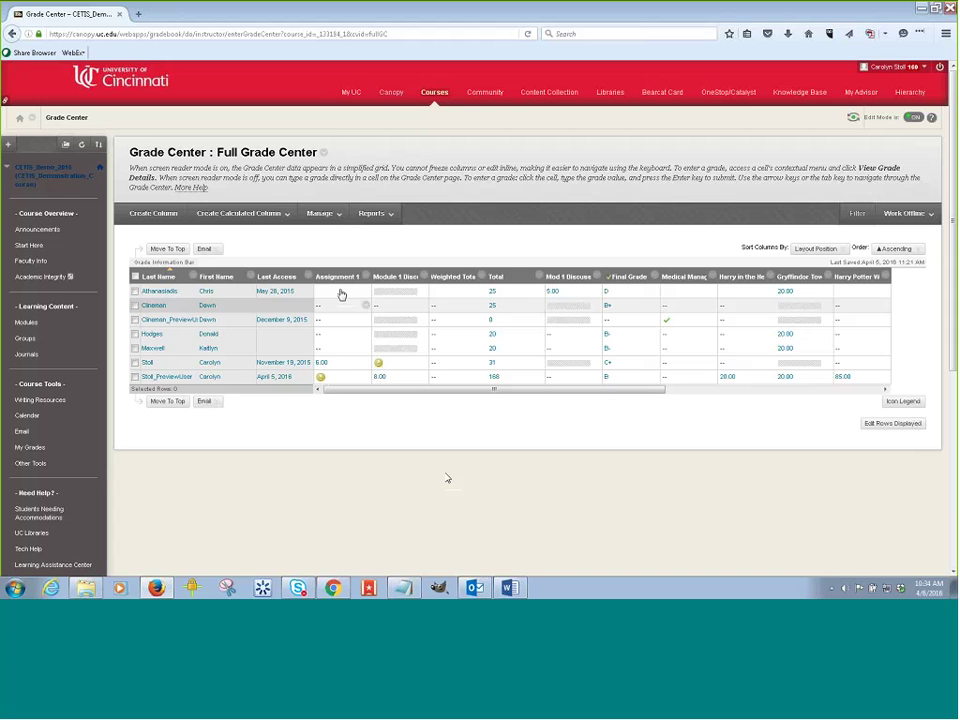
{"action": "left_click", "coordinate": [365, 379]}
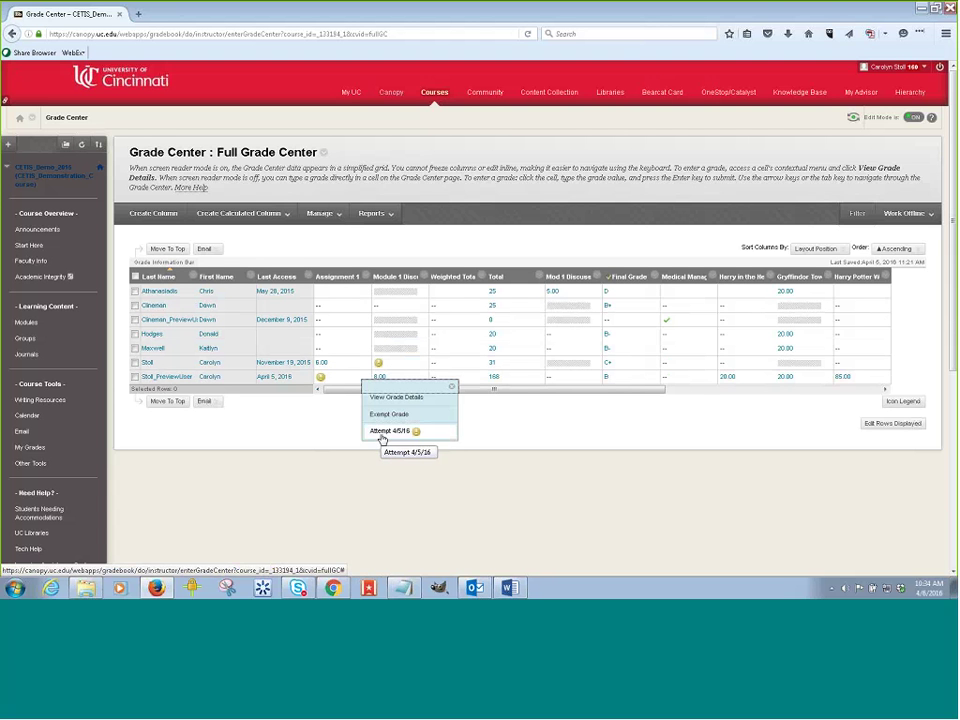
{"action": "left_click", "coordinate": [382, 439]}
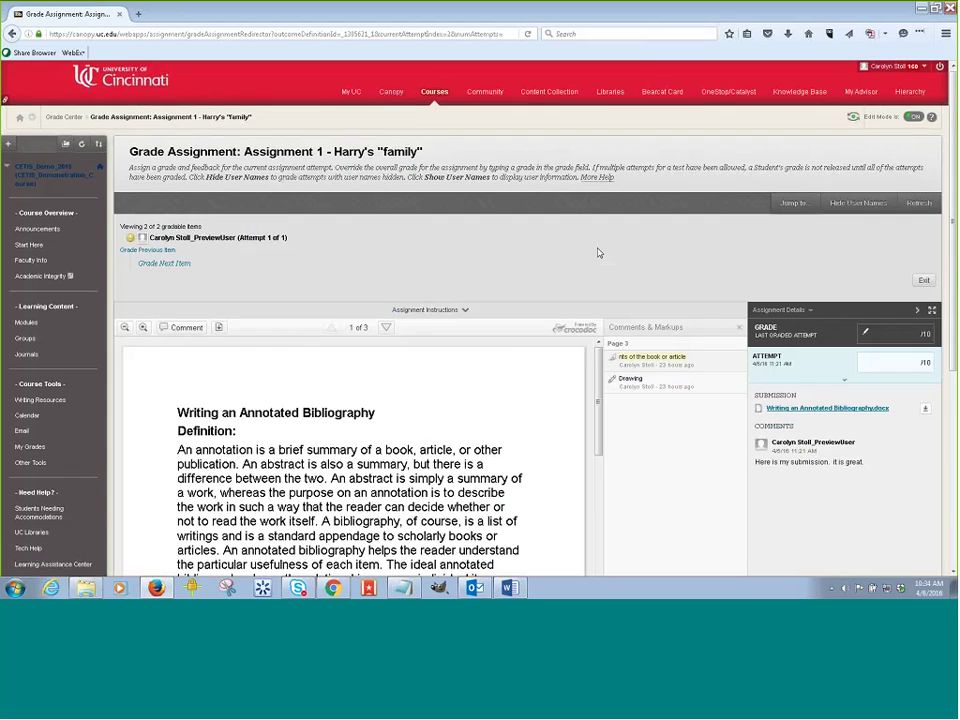
{"action": "scroll", "coordinate": [671, 396], "scroll_direction": "down", "scroll_amount": 2}
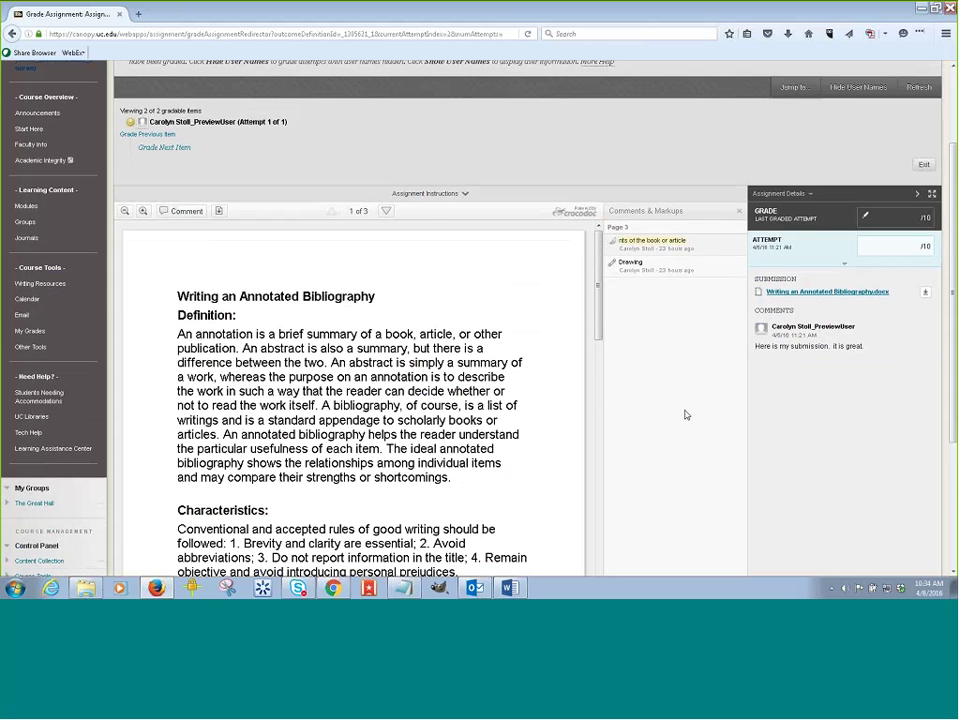
{"action": "scroll", "coordinate": [686, 415], "scroll_direction": "down", "scroll_amount": 1}
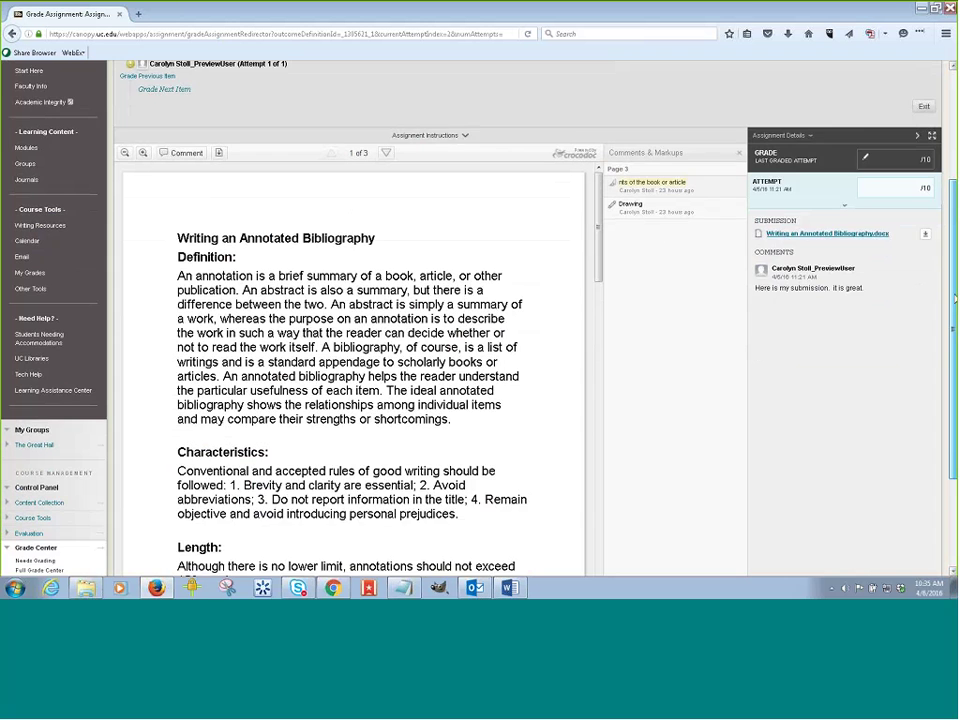
{"action": "scroll", "coordinate": [955, 336], "scroll_direction": "down", "scroll_amount": 1}
{"action": "scroll", "coordinate": [950, 332], "scroll_direction": "up", "scroll_amount": 1}
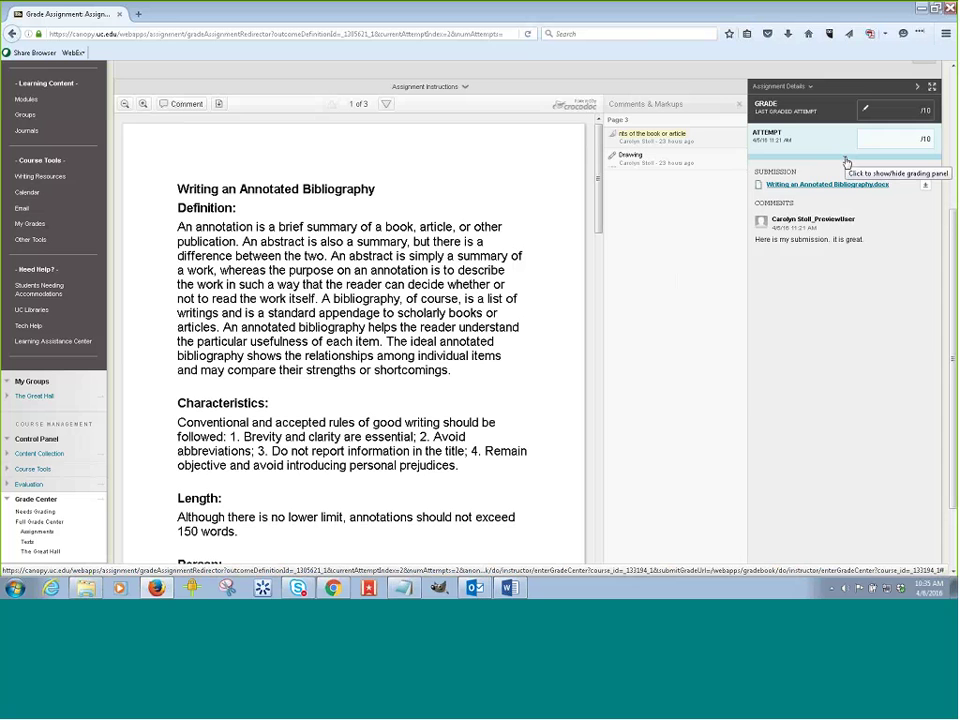
Expand the attempt's grading panel to reveal the rubric, feedback box and grade out of 10.
{"action": "left_click", "coordinate": [846, 160]}
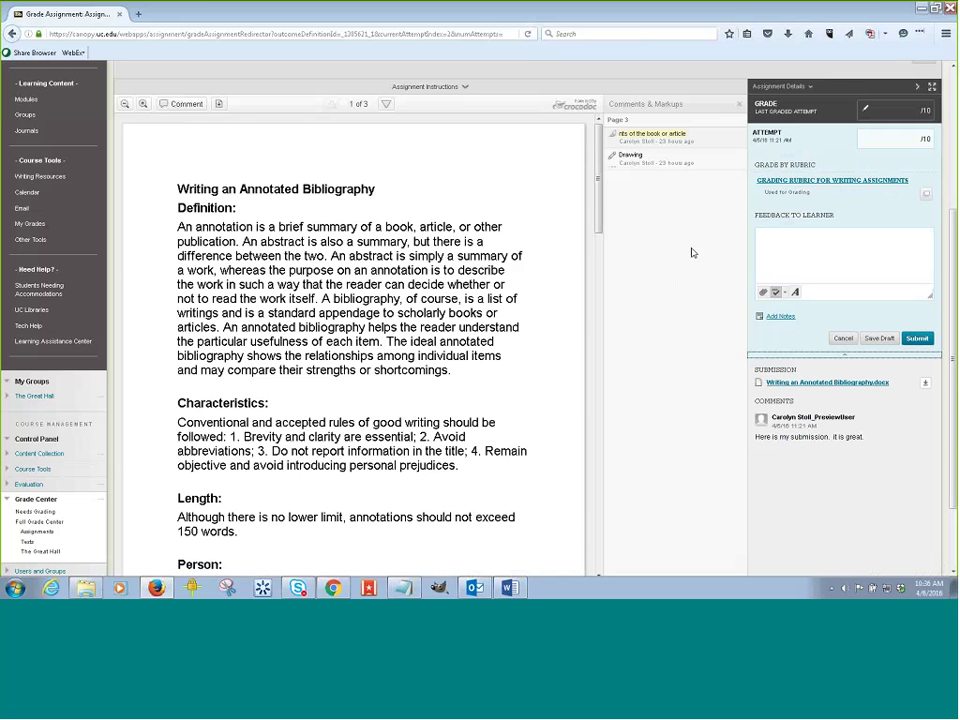
{"action": "left_click_drag", "start_coordinate": [600, 201], "coordinate": [605, 207]}
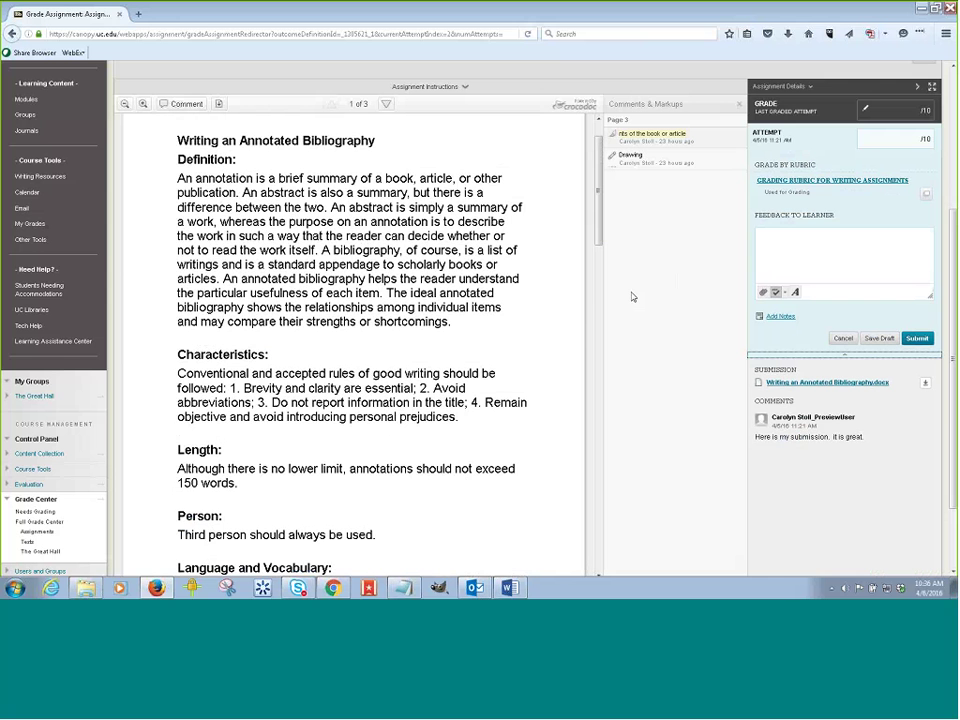
Add a page 1 comment between "book," and "article" in the opening paragraph.
{"action": "left_click", "coordinate": [125, 105]}
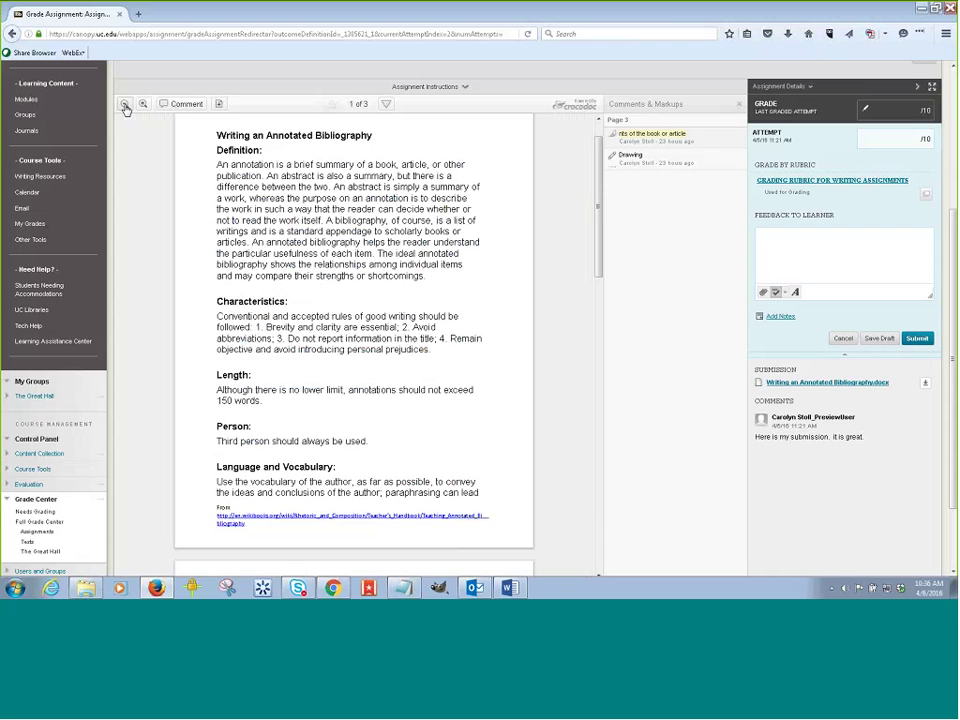
{"action": "left_click", "coordinate": [143, 104]}
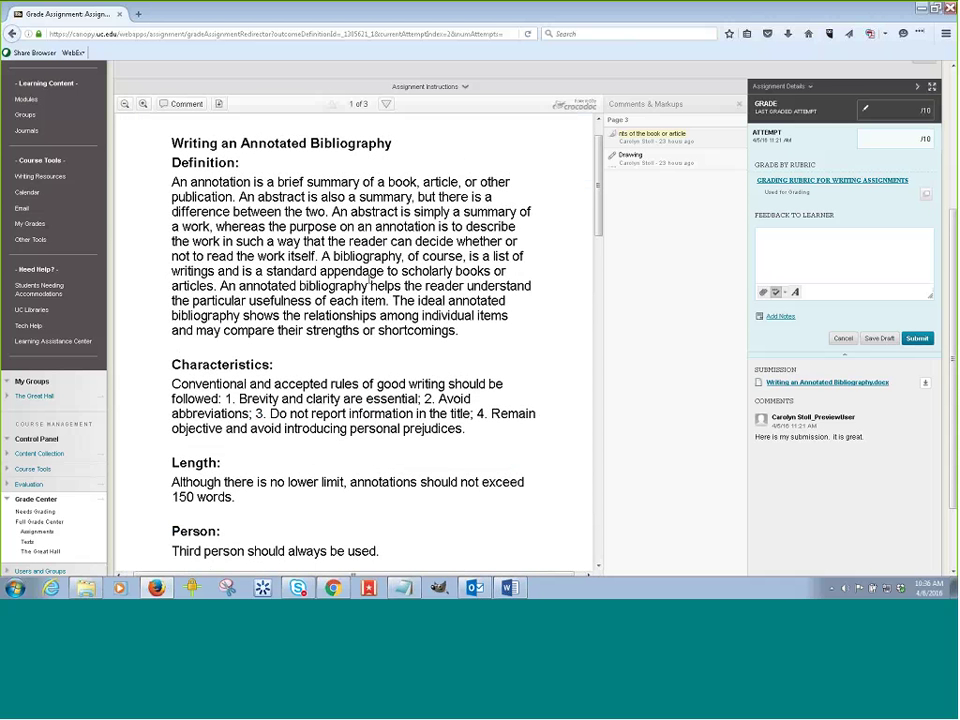
{"action": "left_click", "coordinate": [168, 106]}
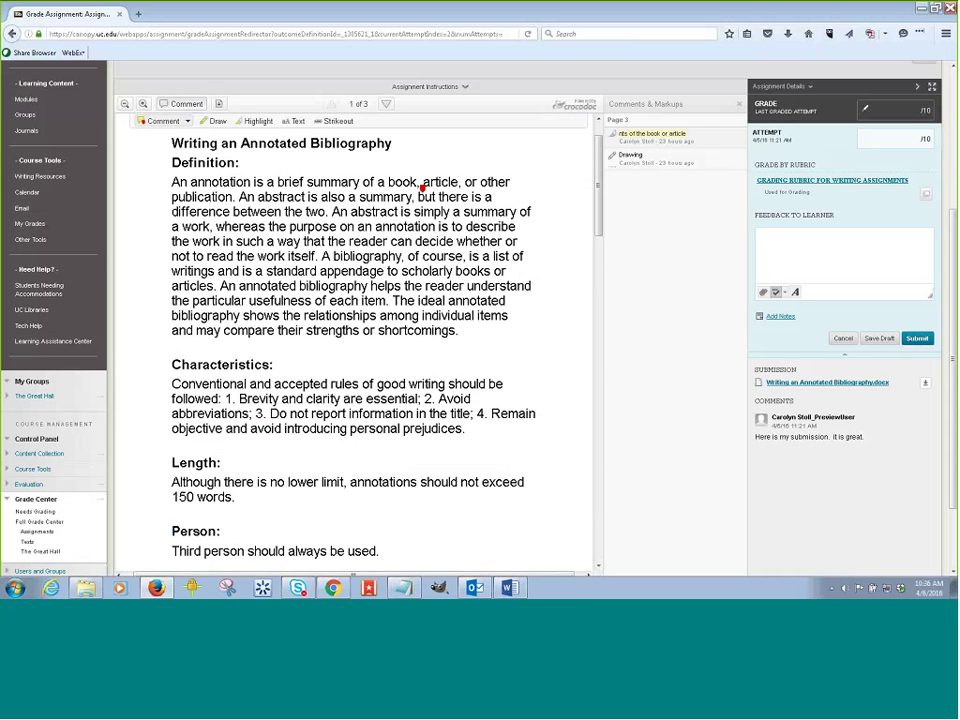
{"action": "left_click", "coordinate": [422, 187]}
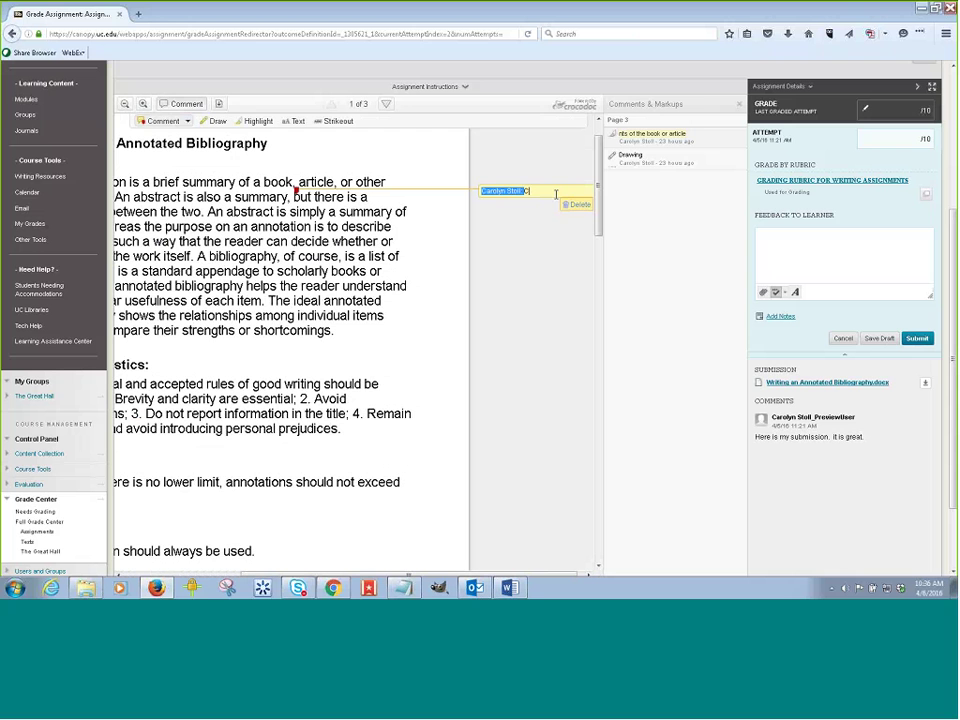
{"action": "left_click", "coordinate": [214, 120]}
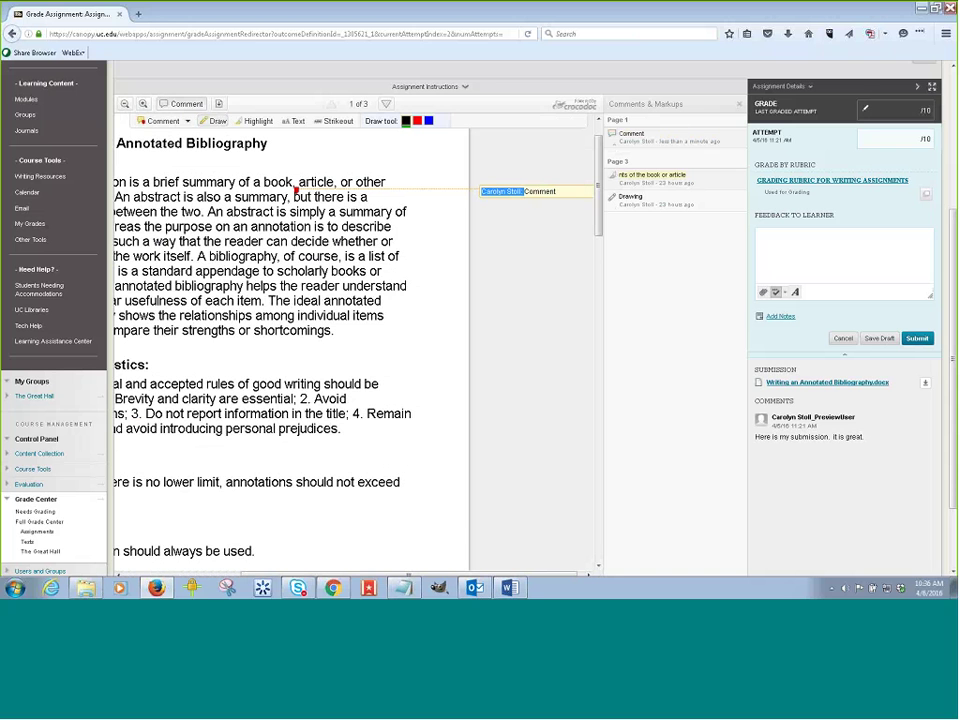
Draw a box around "is a list of" and highlight "simply a summary of" in green.
{"action": "left_click_drag", "start_coordinate": [343, 252], "coordinate": [350, 244]}
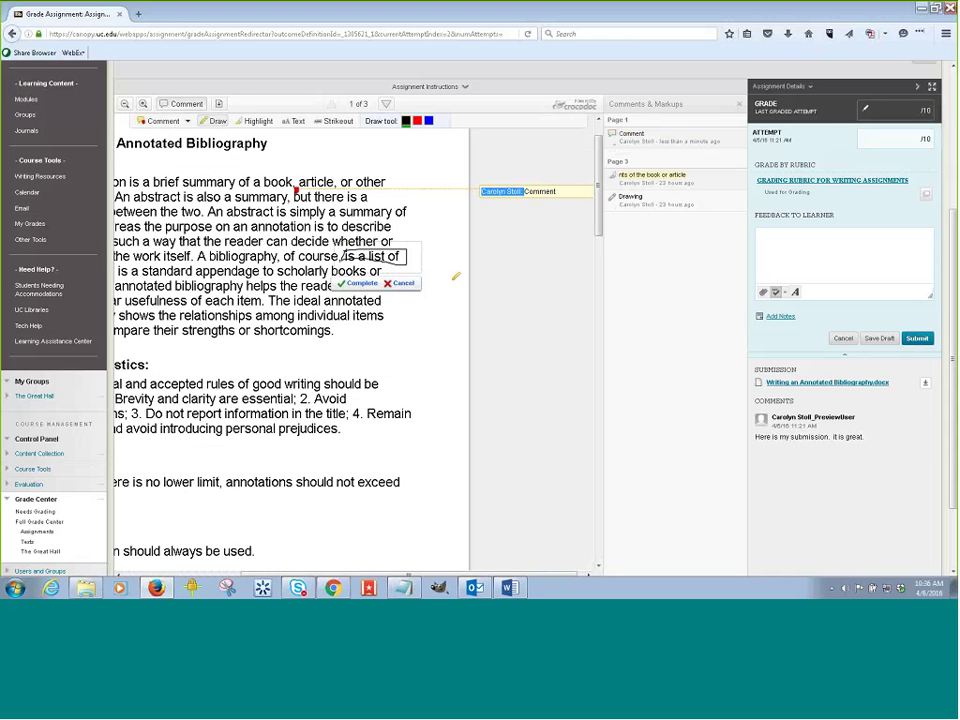
{"action": "left_click", "coordinate": [358, 283]}
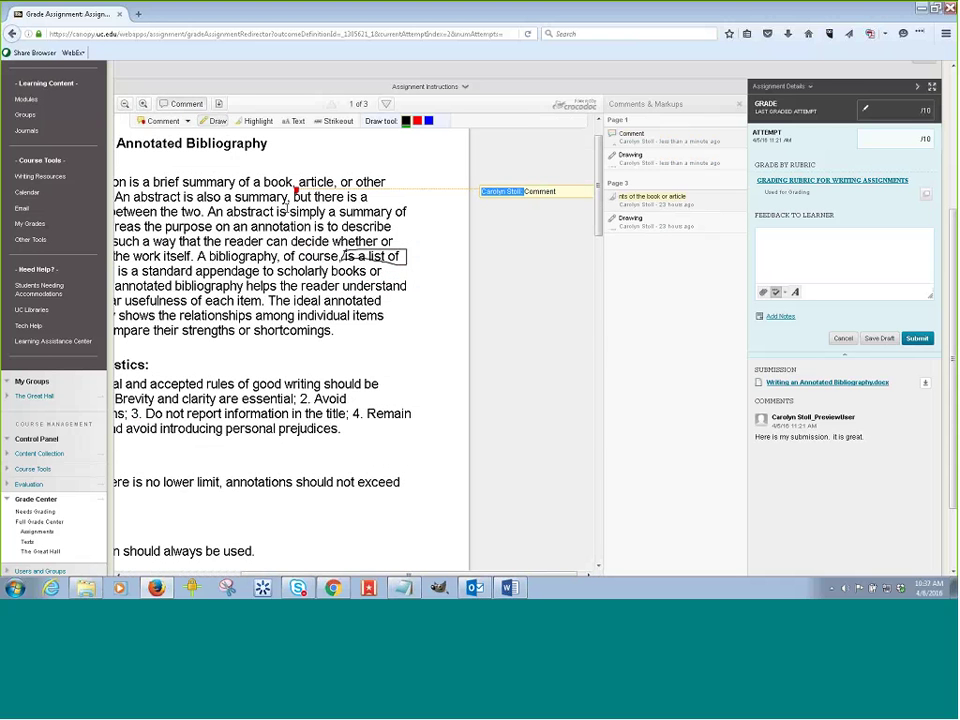
{"action": "left_click_drag", "start_coordinate": [289, 211], "coordinate": [354, 211]}
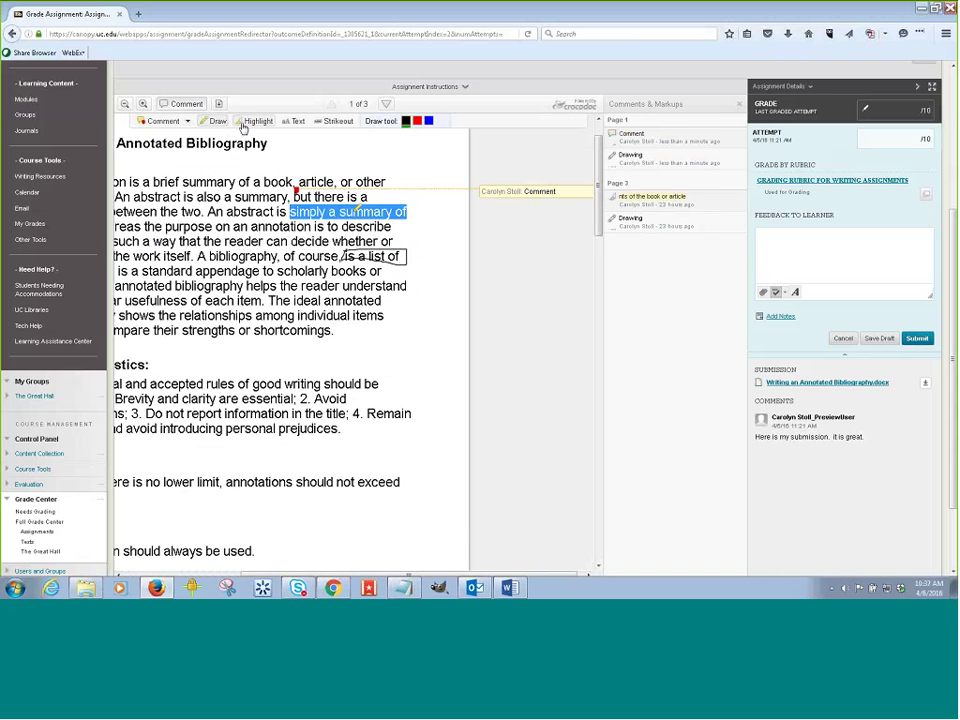
{"action": "left_click", "coordinate": [245, 122]}
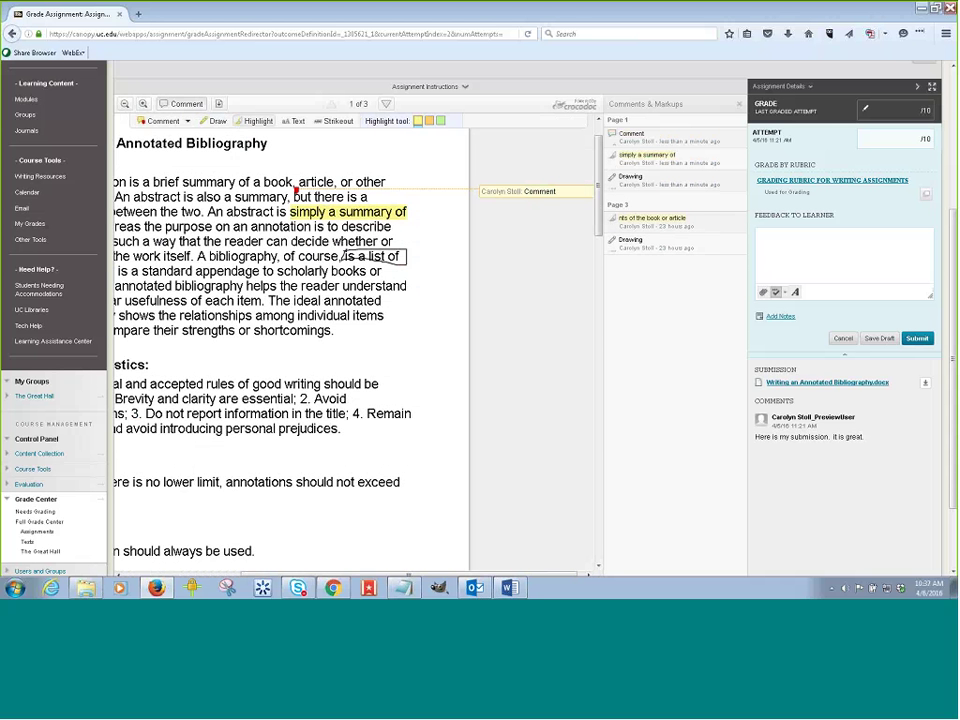
{"action": "left_click", "coordinate": [297, 212]}
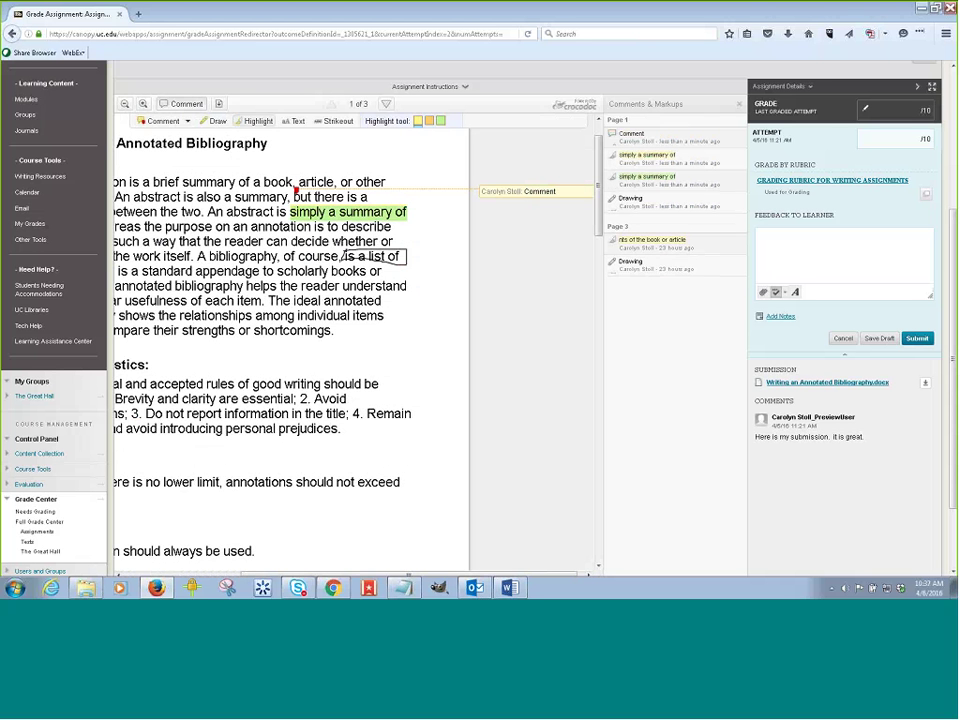
{"action": "left_click", "coordinate": [295, 121]}
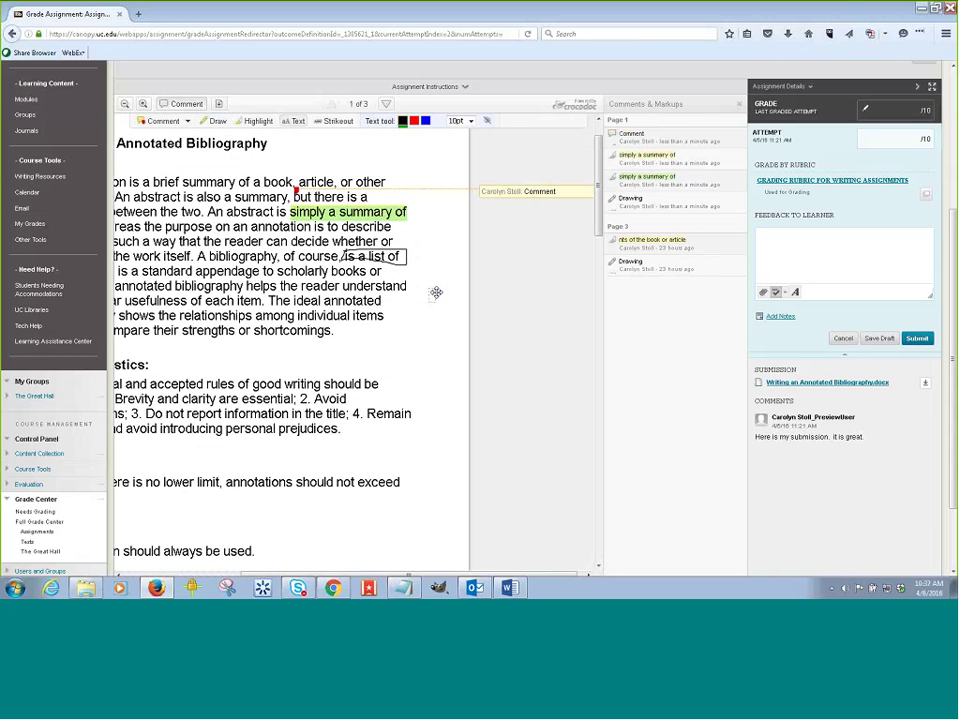
Add the note "Here's some text" beside the paragraph and strike through "The ideal annotated".
{"action": "left_click", "coordinate": [436, 292]}
{"action": "type", "text": "Here's some tex"}
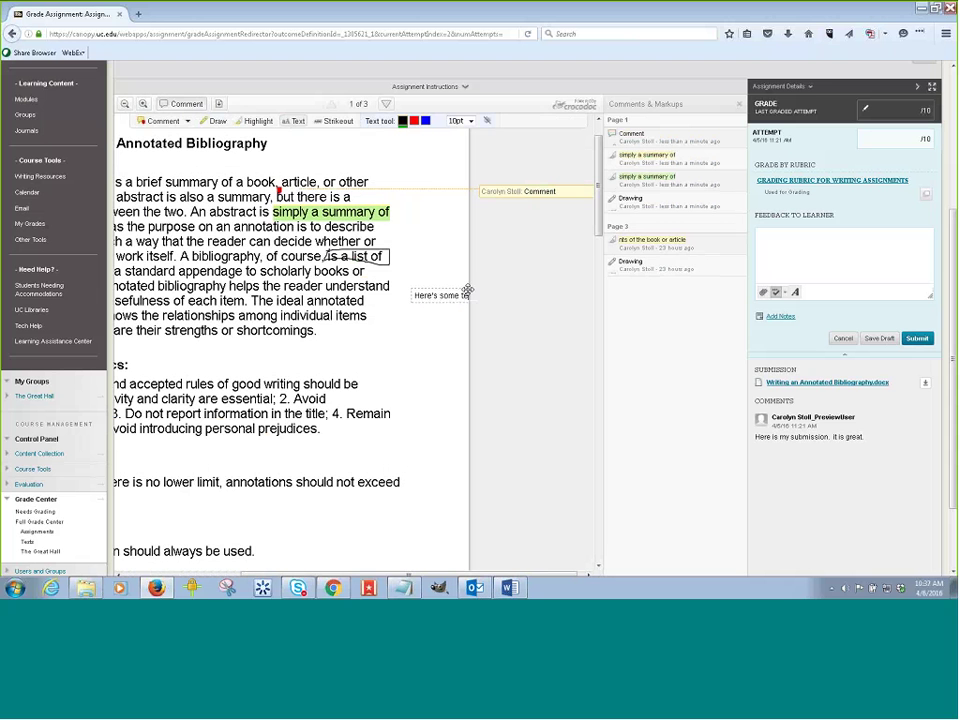
{"action": "type", "text": "t"}
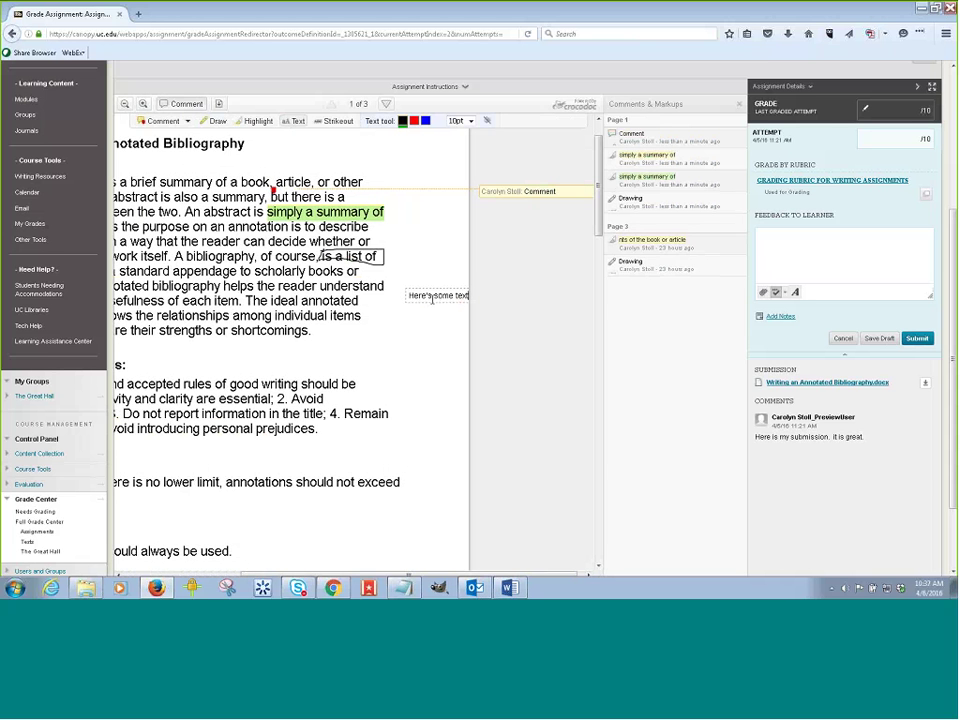
{"action": "mouse_move", "coordinate": [416, 303]}
{"action": "left_mouse_down"}
{"action": "mouse_move", "coordinate": [408, 298]}
{"action": "mouse_move", "coordinate": [382, 327]}
{"action": "left_mouse_up"}
{"action": "left_click", "coordinate": [272, 300]}
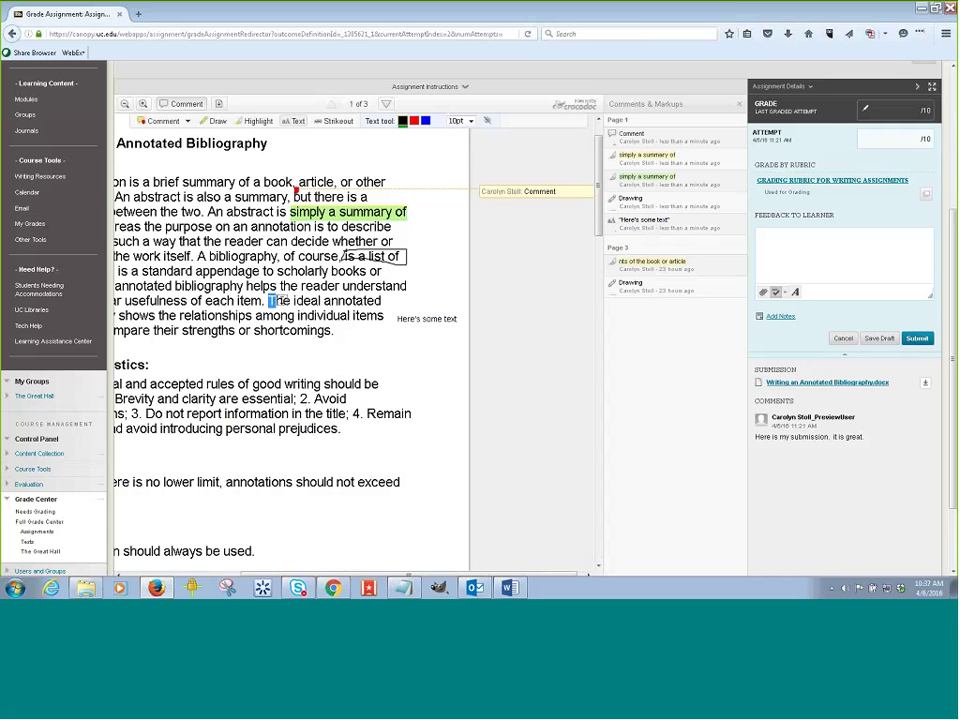
{"action": "mouse_move", "coordinate": [280, 300]}
{"action": "left_mouse_down"}
{"action": "mouse_move", "coordinate": [383, 300]}
{"action": "mouse_move", "coordinate": [276, 302]}
{"action": "left_mouse_up"}
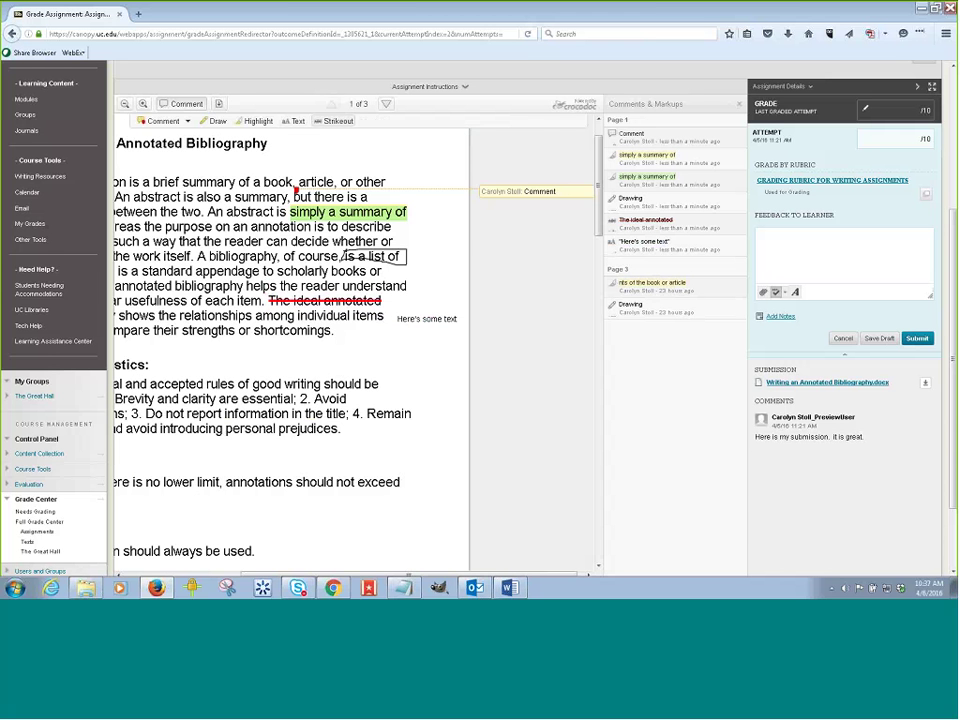
{"action": "mouse_move", "coordinate": [355, 575]}
{"action": "left_mouse_down"}
{"action": "mouse_move", "coordinate": [240, 575]}
{"action": "mouse_move", "coordinate": [258, 575]}
{"action": "left_mouse_up"}
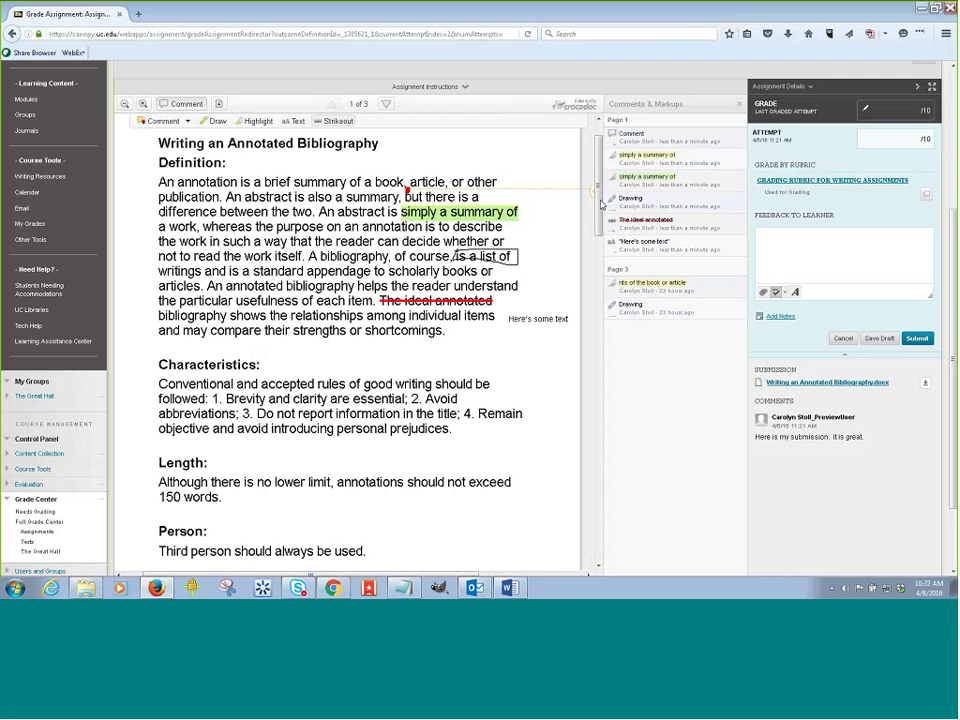
Jump back to the page 1 comment and show the original .docx or annotated PDF download choices.
{"action": "scroll", "coordinate": [603, 272], "scroll_direction": "down", "scroll_amount": 3}
{"action": "left_click", "coordinate": [648, 176]}
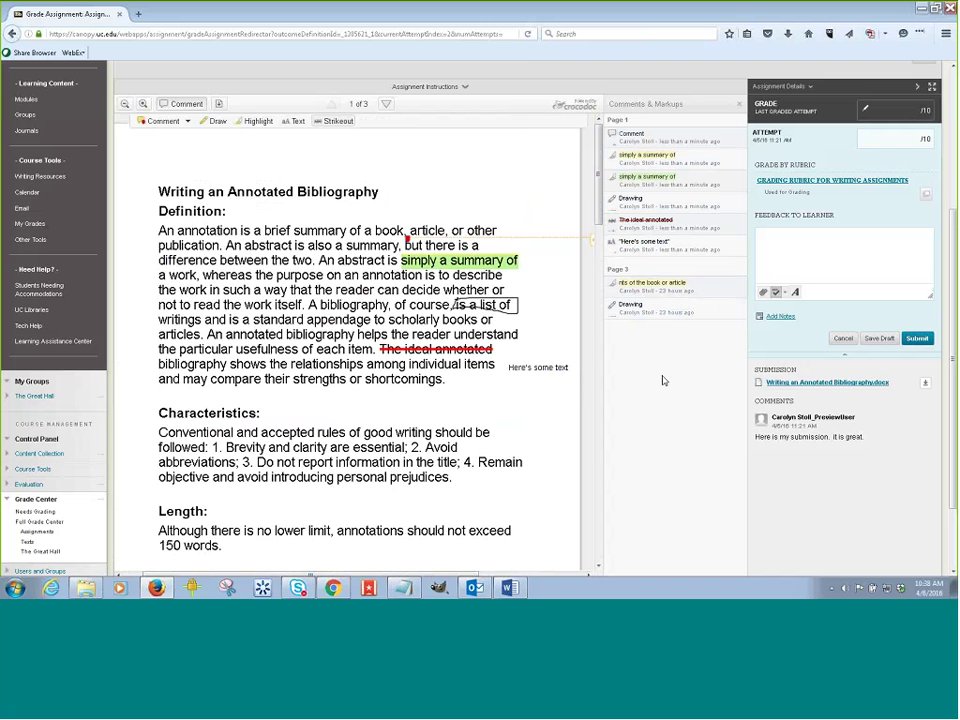
{"action": "left_click", "coordinate": [219, 105]}
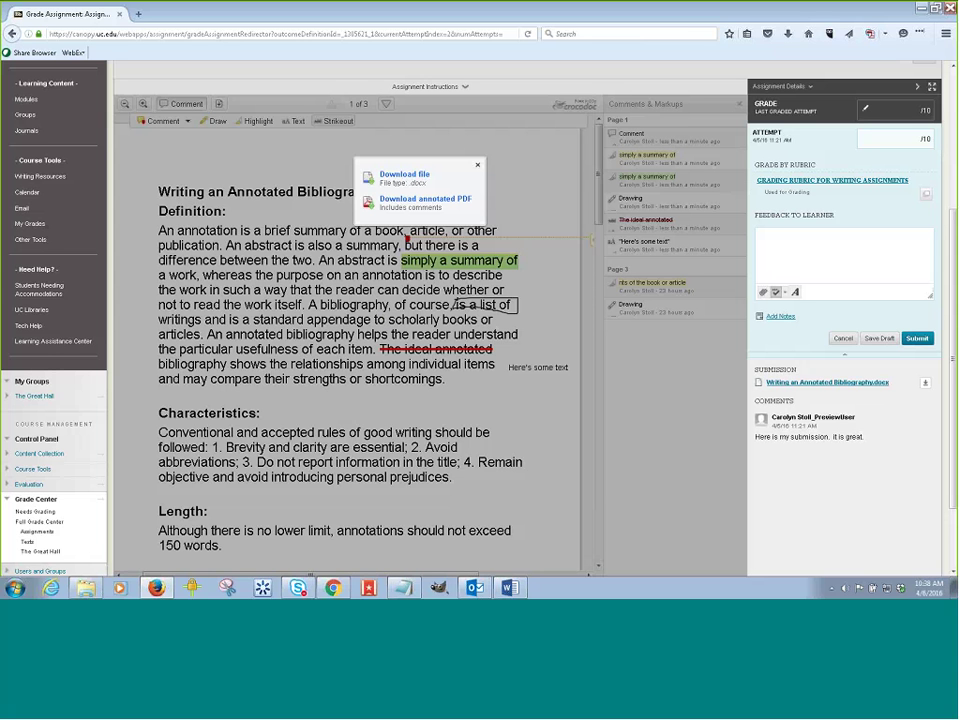
Close the download popup without downloading and start a note in the Feedback to Learner box.
{"action": "left_click", "coordinate": [477, 164]}
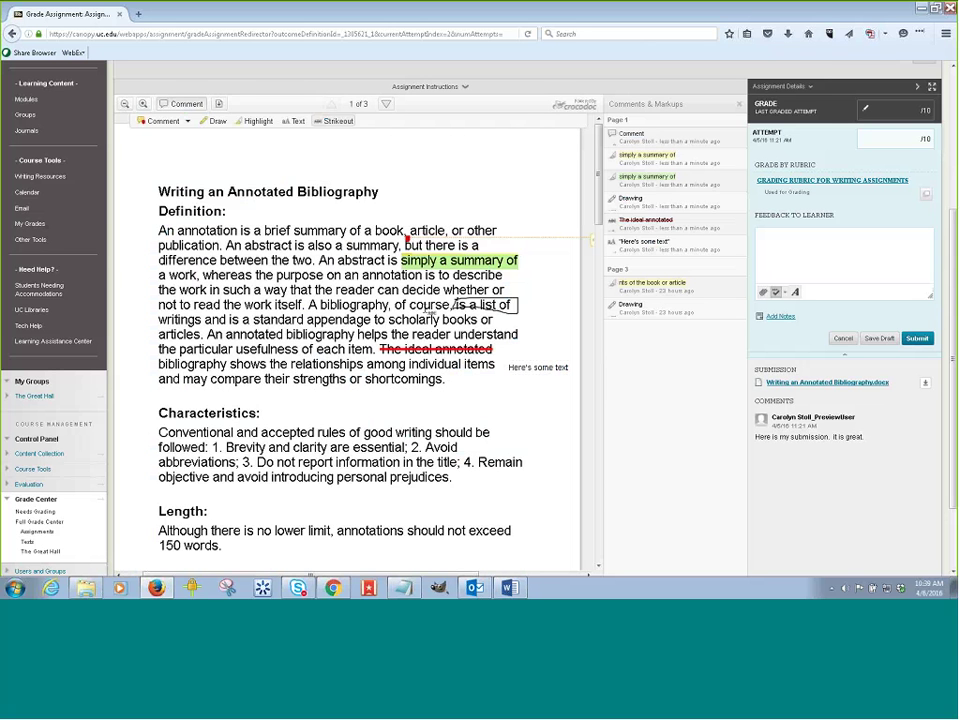
{"action": "left_click", "coordinate": [841, 245]}
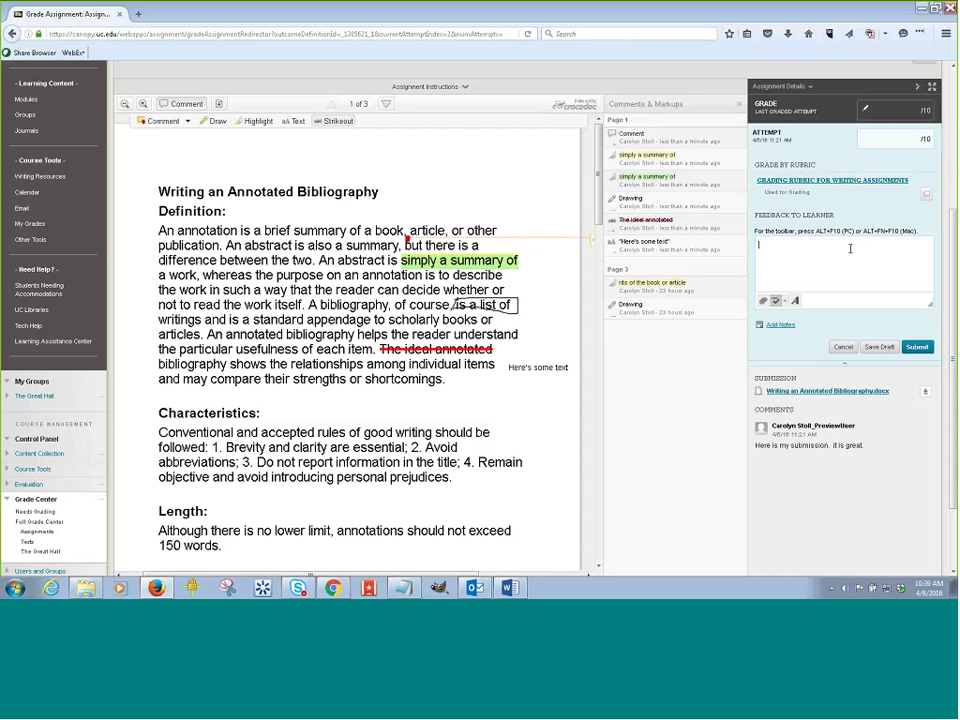
{"action": "left_click", "coordinate": [850, 248]}
{"action": "left_click", "coordinate": [775, 300]}
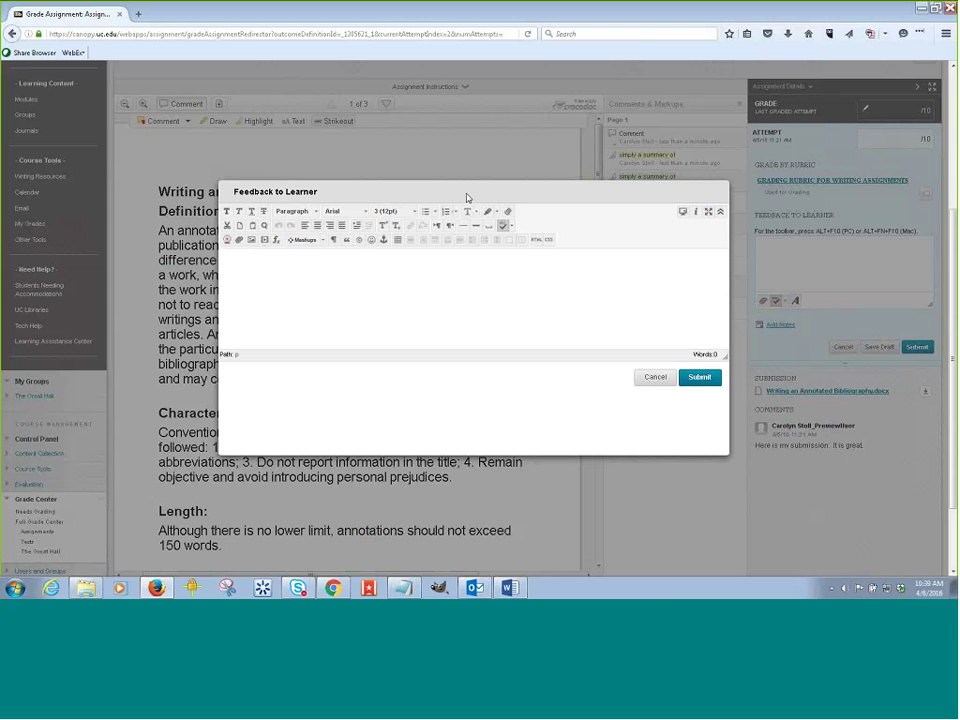
{"action": "triple_click", "coordinate": [466, 197]}
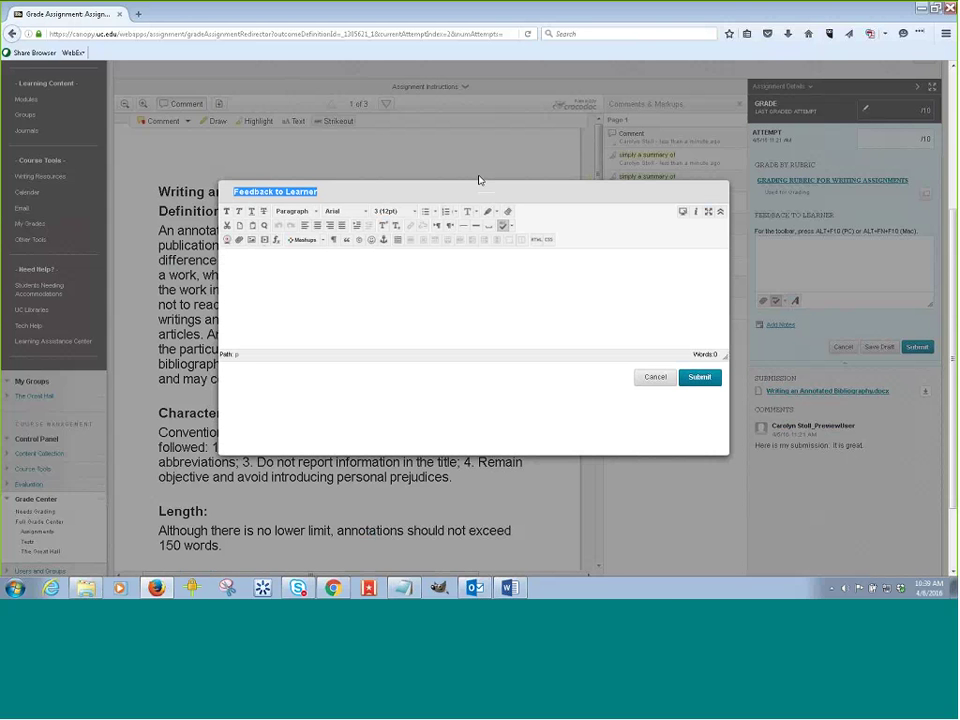
{"action": "left_click", "coordinate": [479, 182]}
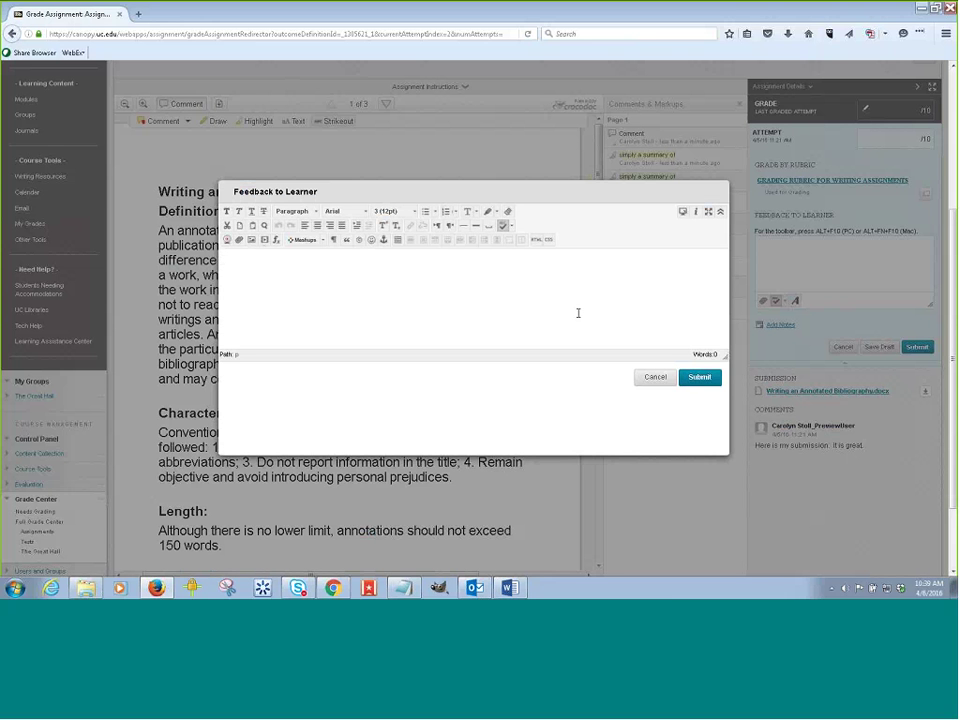
{"action": "left_click", "coordinate": [320, 241]}
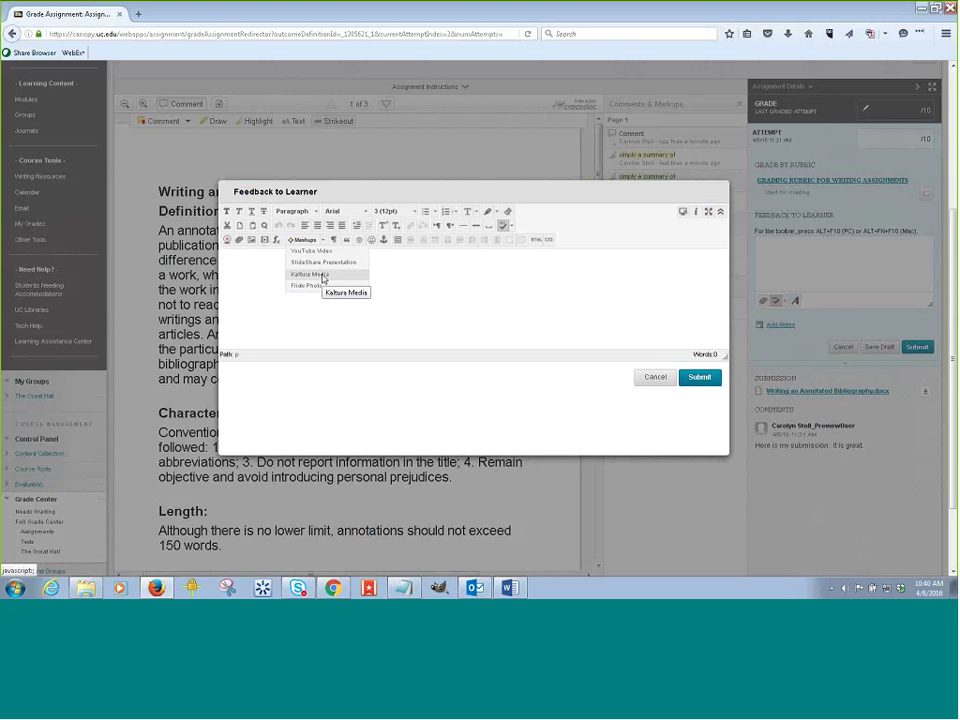
{"action": "left_click", "coordinate": [655, 377]}
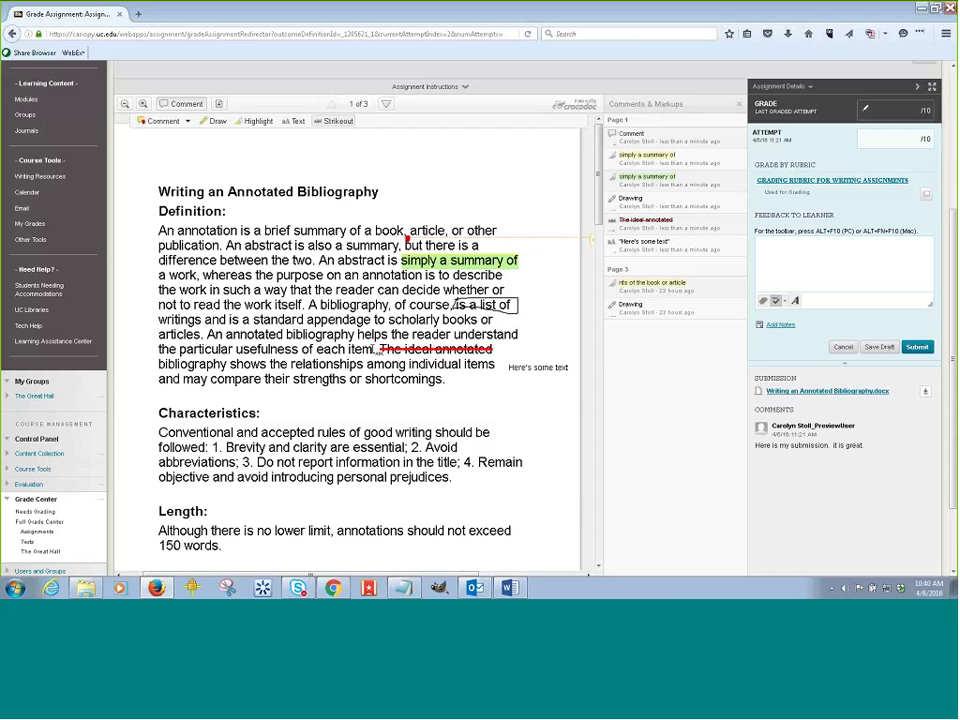
Write the learner feedback "Here's some feedback.", grade the attempt 8 out of 10, and submit.
{"action": "left_click", "coordinate": [794, 261]}
{"action": "type", "text": "Her"}
{"action": "type", "text": "e's some"}
{"action": "type", "text": "feedback."}
{"action": "type", "text": "8"}
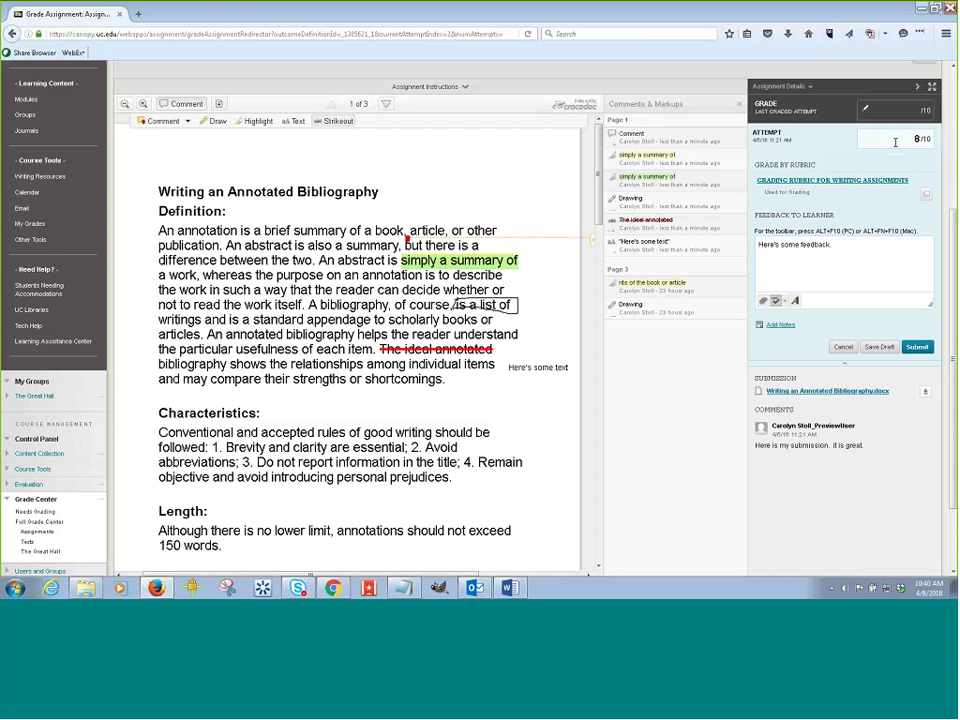
{"action": "left_click", "coordinate": [916, 348]}
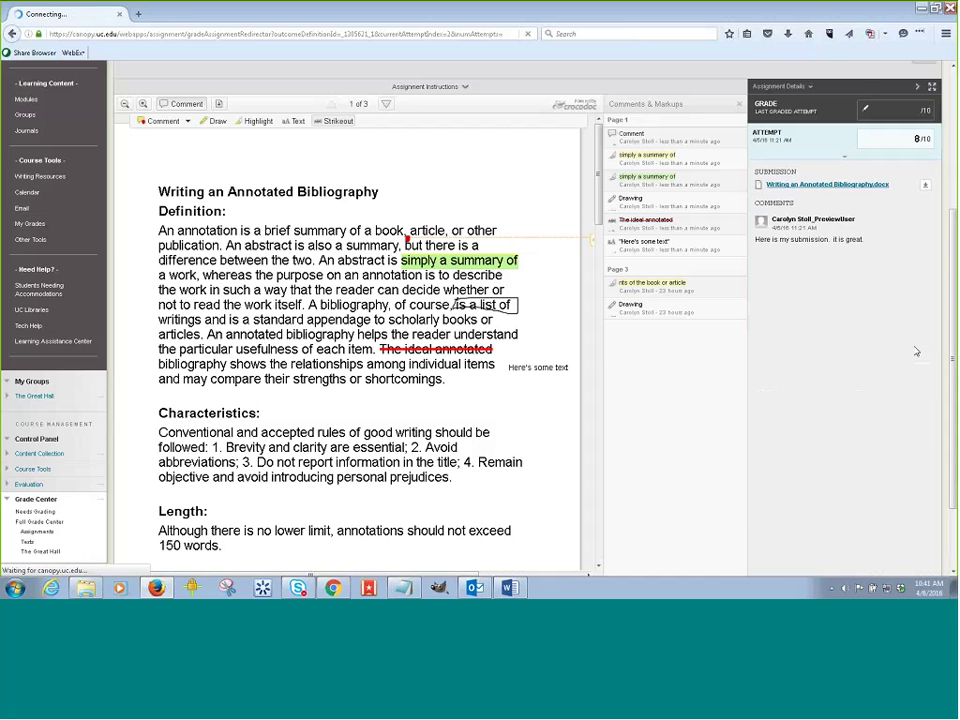